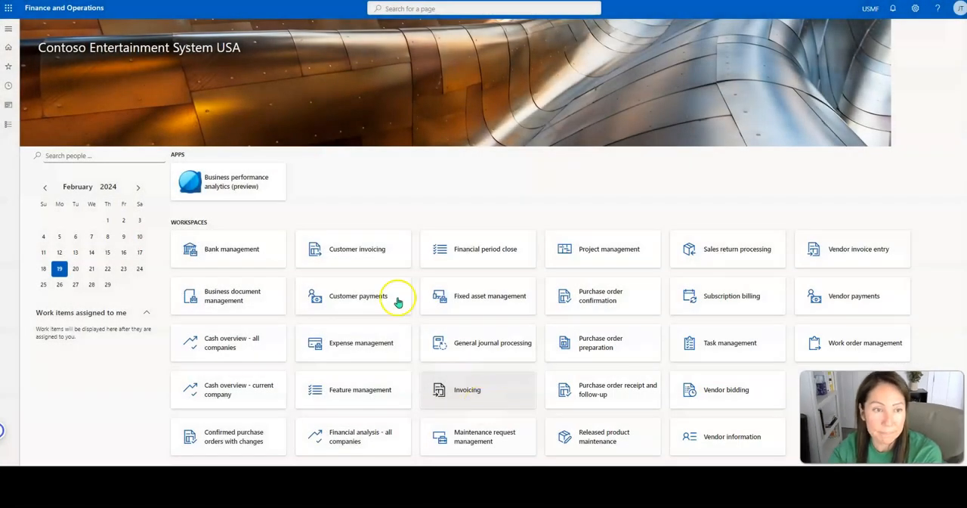
- Open the General ledger's ledger account alias setup and create a new alias named Bank Fees
left_click(13, 129)
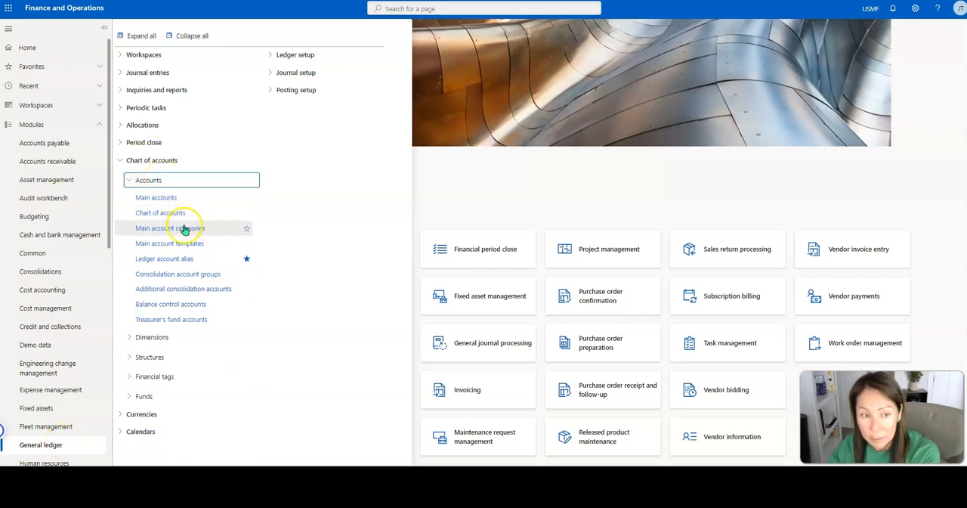
left_click(193, 260)
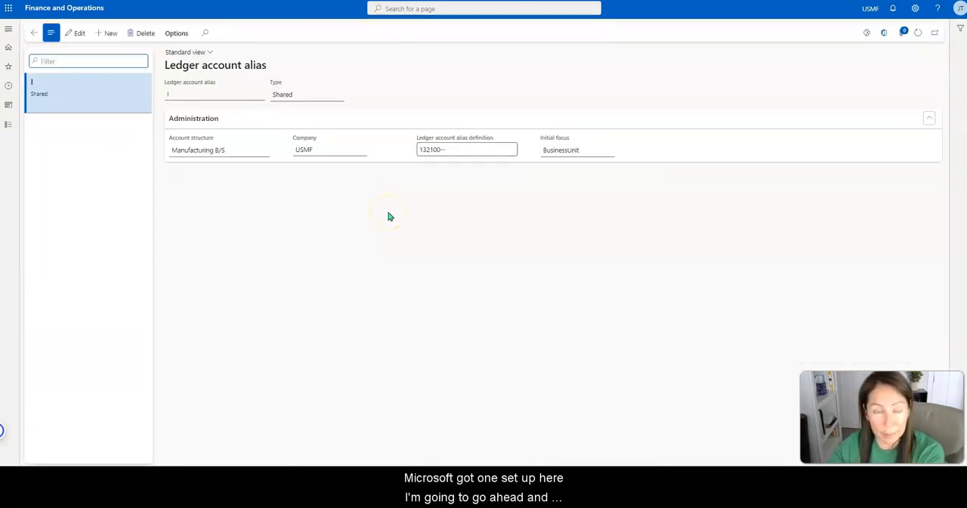
left_click(109, 35)
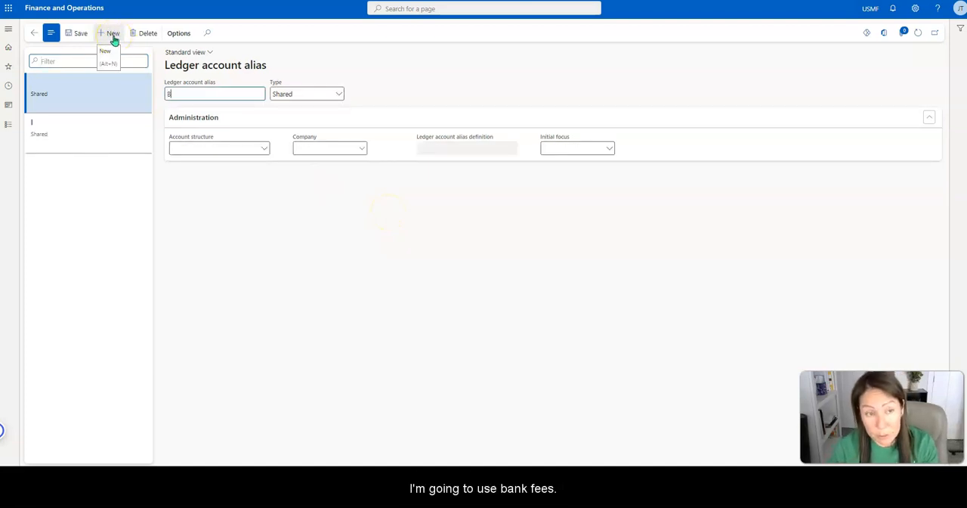
type("Bank Fees")
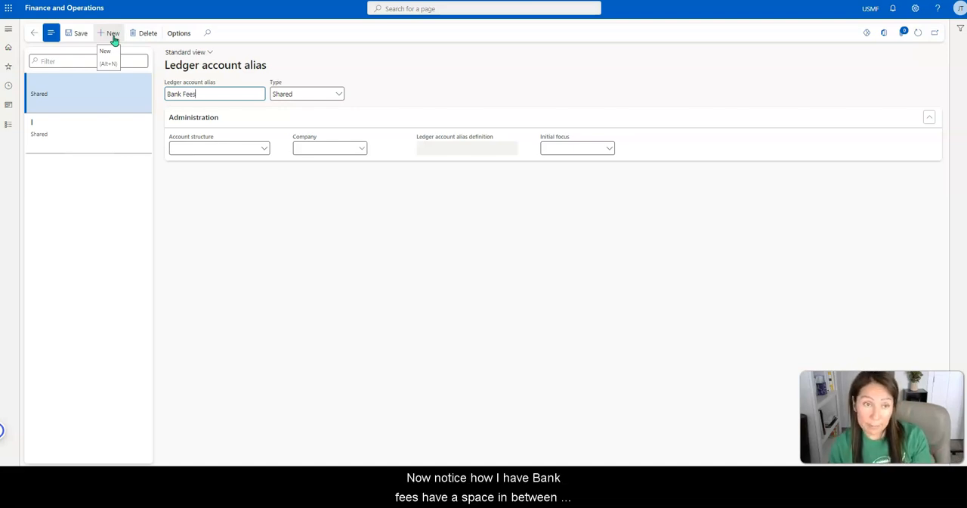
left_click(182, 94)
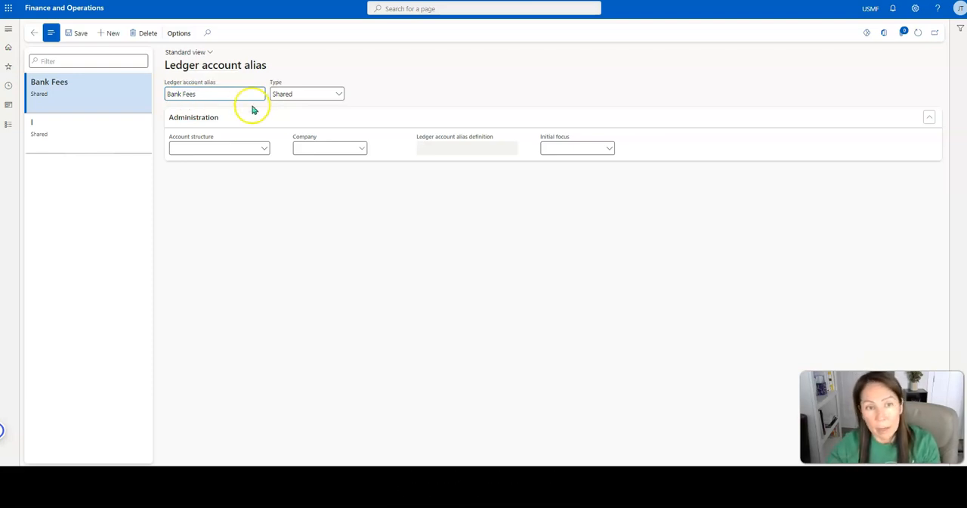
- Keep the Bank Fees alias type as Shared and assign account structure Manufacturing P&L and company usmf
left_click(338, 96)
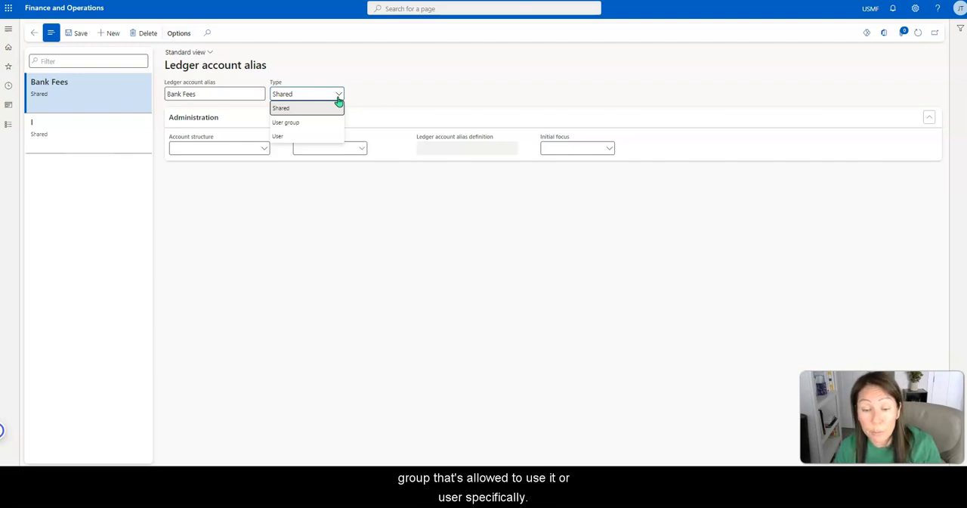
left_click(392, 93)
left_click(263, 148)
left_click(231, 332)
left_click(456, 311)
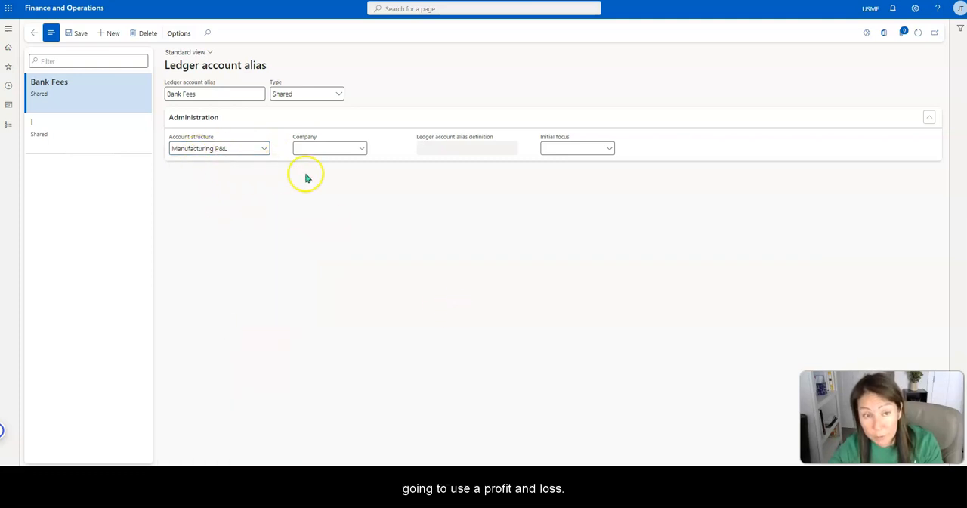
left_click(351, 148)
type("usmf")
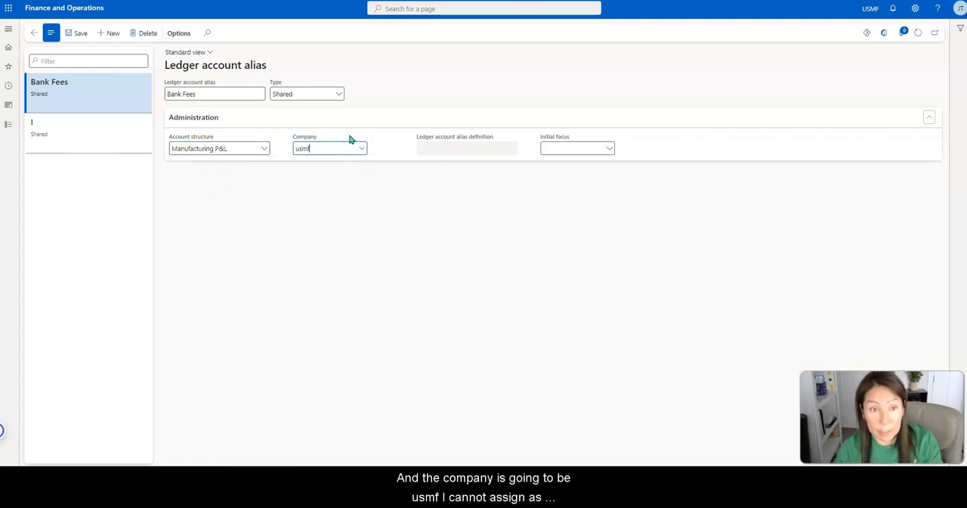
key("Tab")
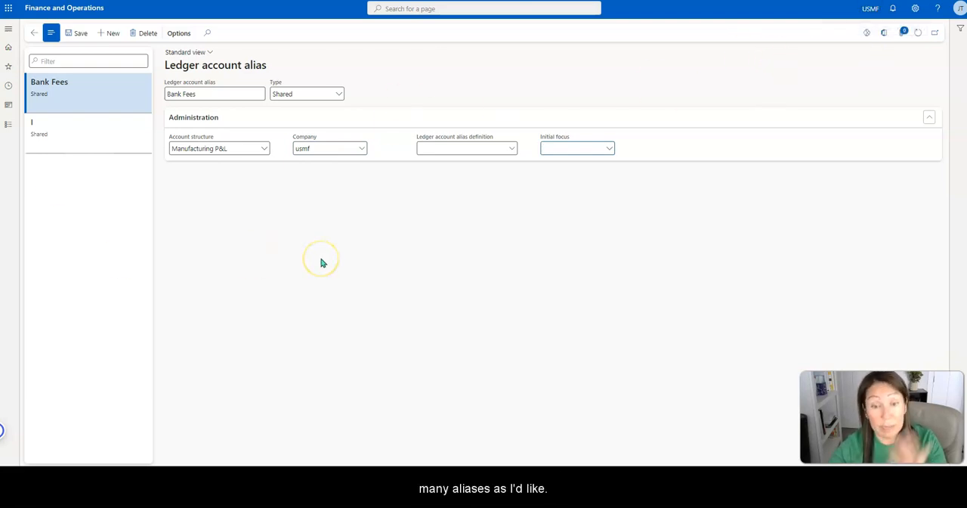
- Define the alias with main account 618190 Bank Fees Expense, business unit 001 Home, department 024 Finance and cost center 014 Administration
left_click(512, 149)
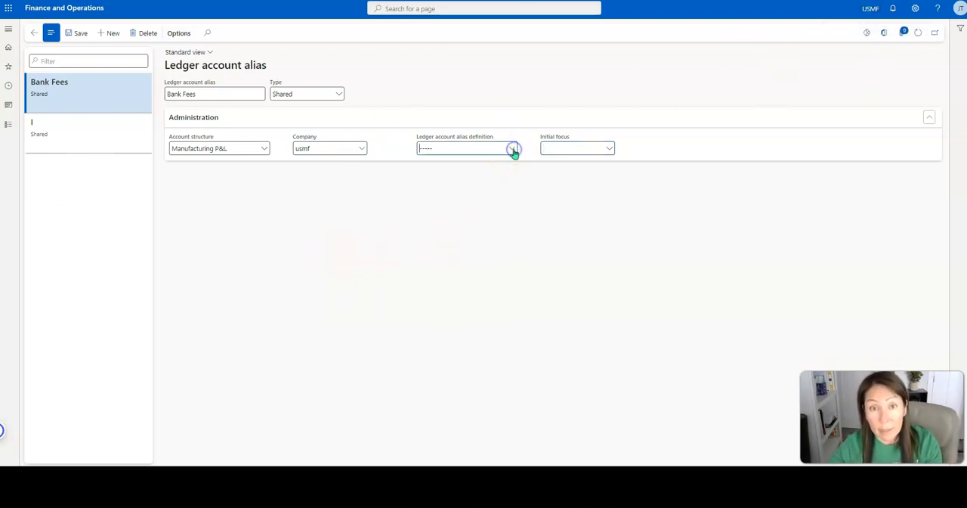
left_click(726, 173)
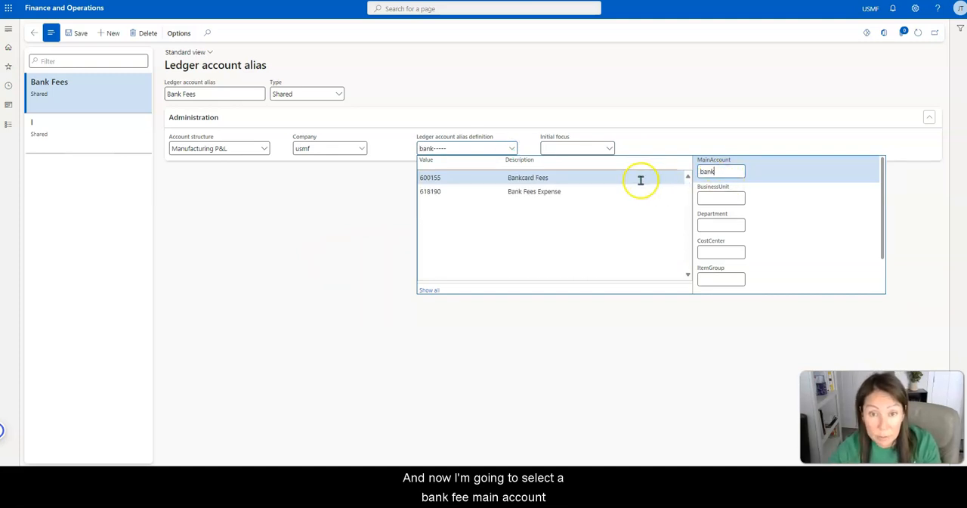
left_click(602, 194)
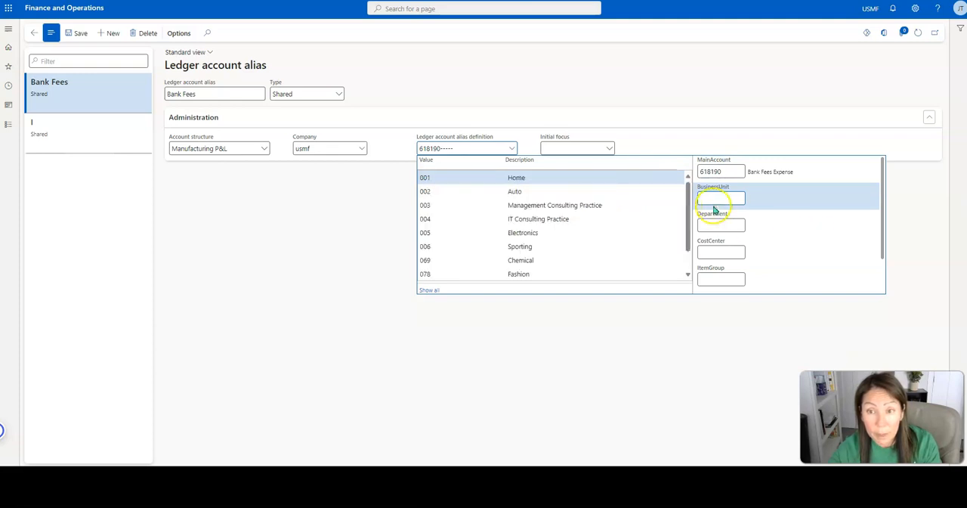
left_click(576, 178)
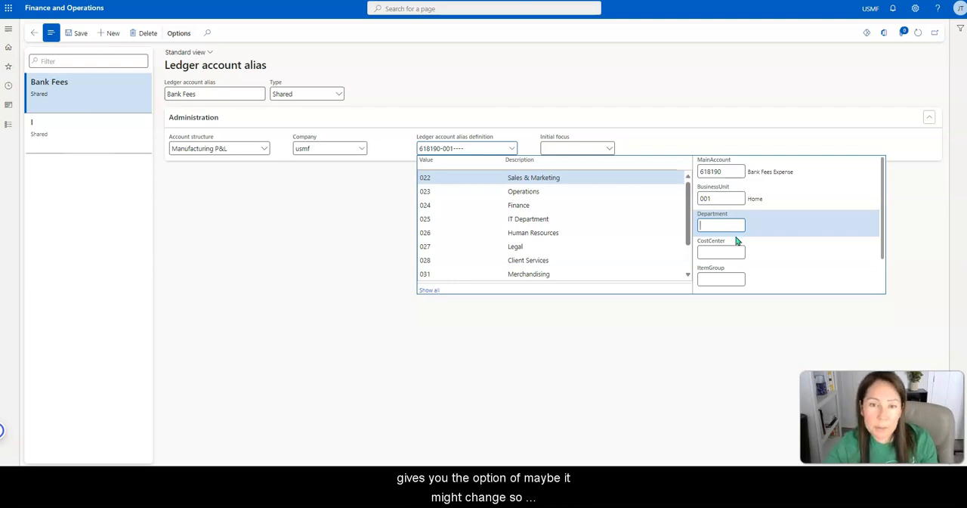
left_click(624, 204)
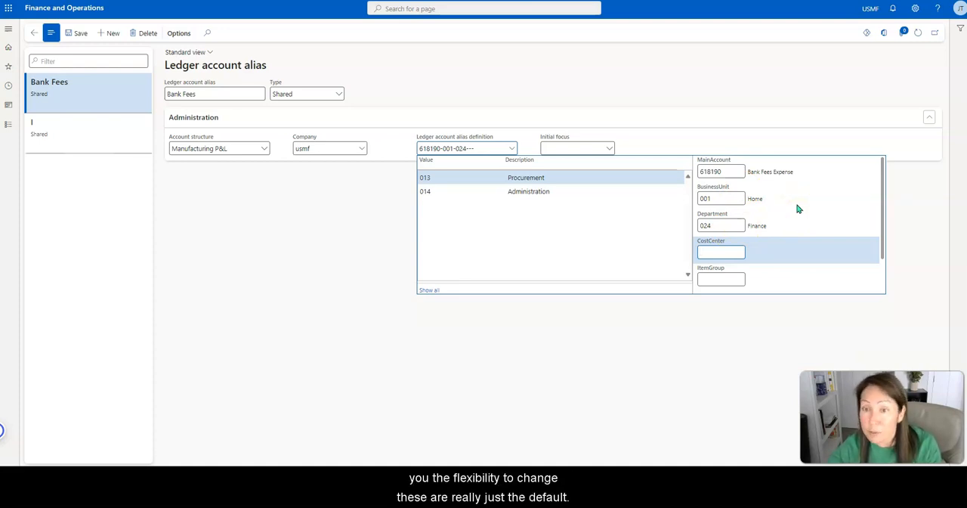
left_click(611, 192)
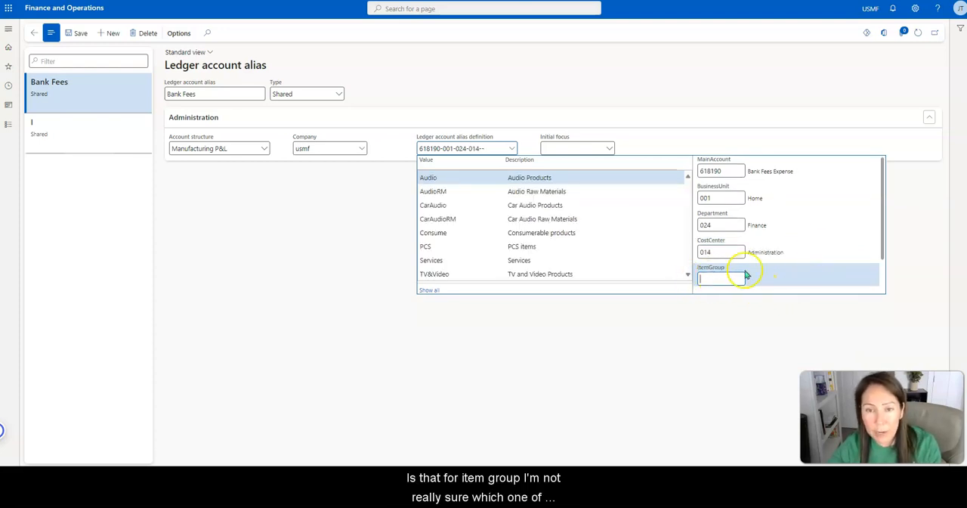
- Set the alias's initial focus to ItemGroup, review the definition's segments and save the alias
left_click(610, 150)
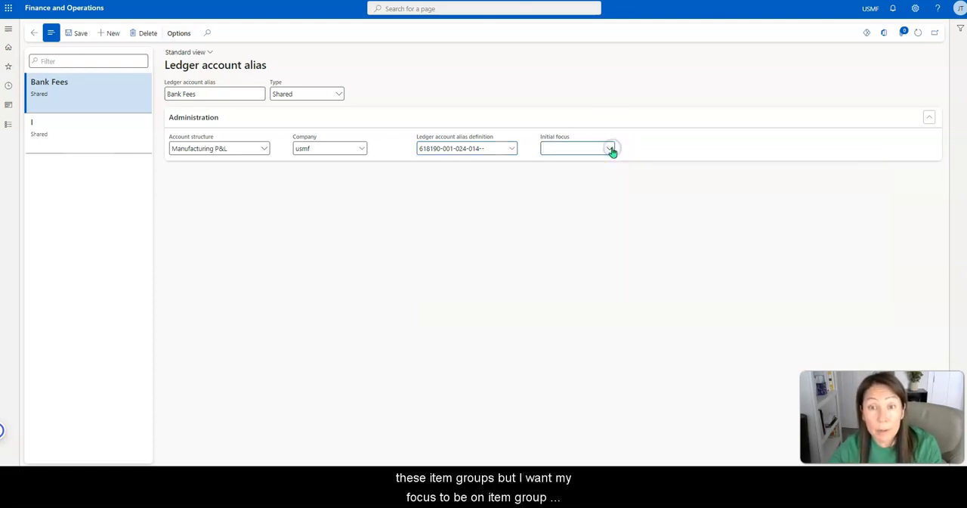
left_click(583, 219)
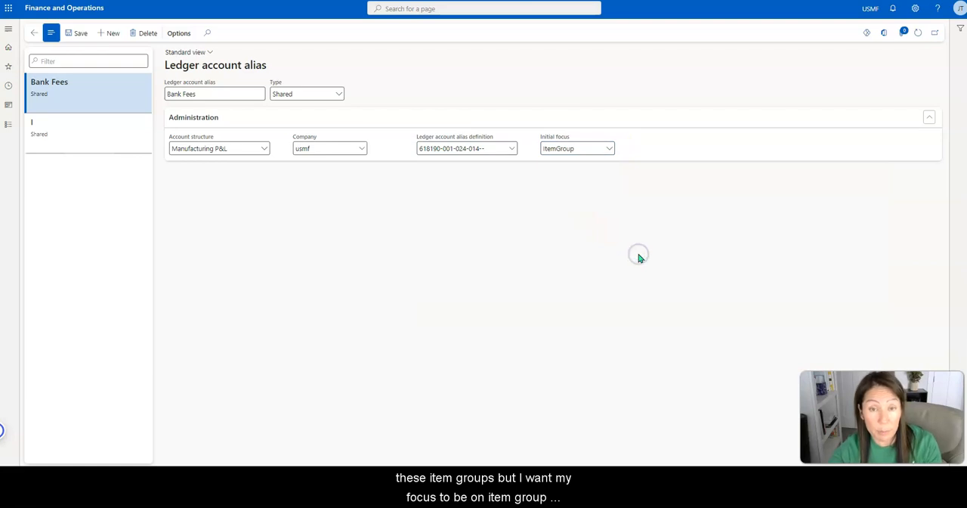
left_click(511, 154)
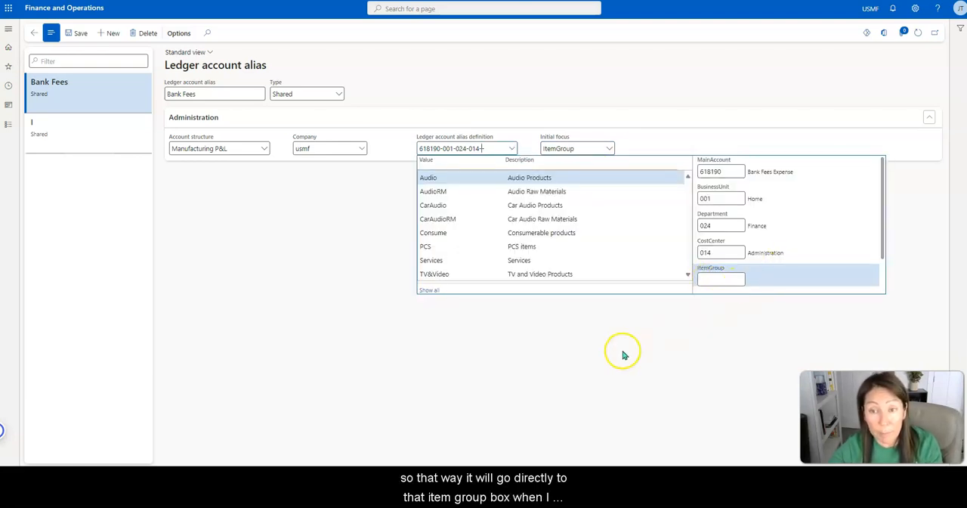
left_click(622, 355)
left_click(76, 33)
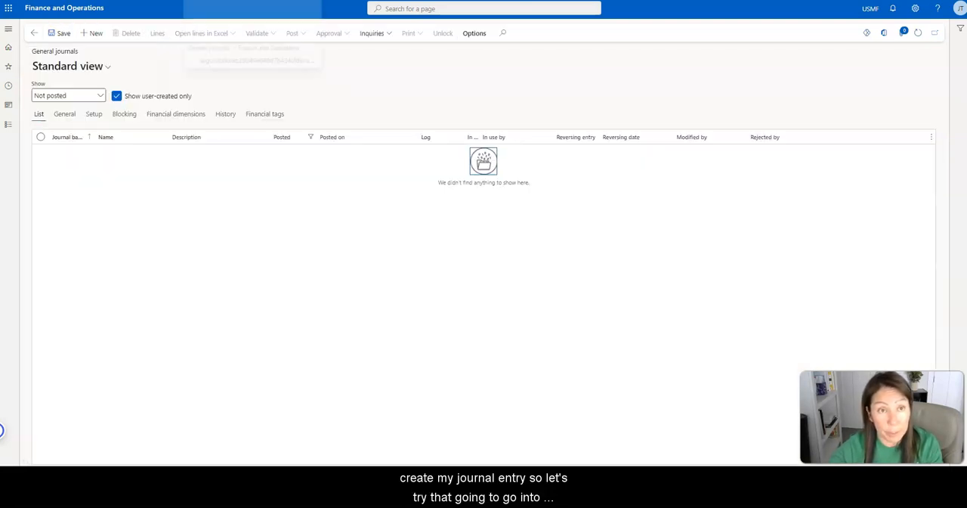
- Switch to General journals, create a new journal with the name GenJrn and open its lines
left_click(146, 197)
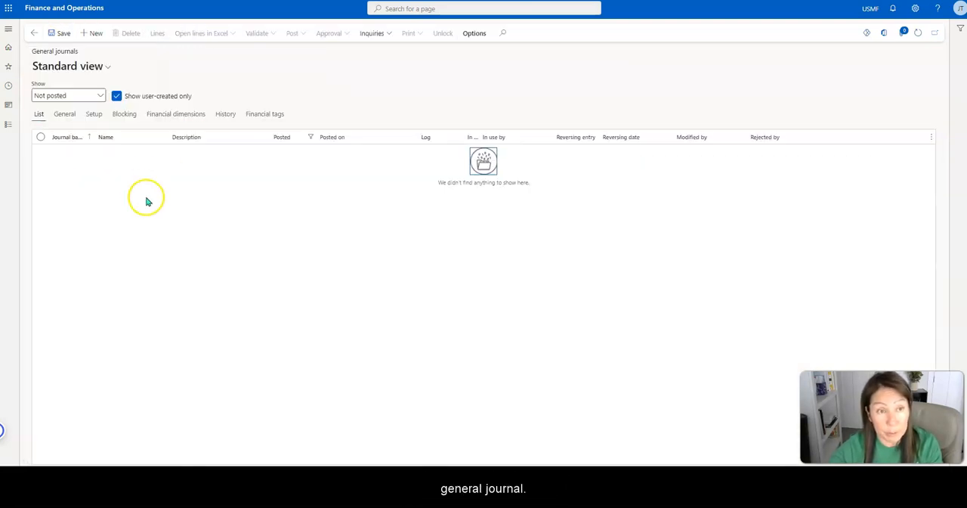
left_click(93, 33)
left_click(178, 153)
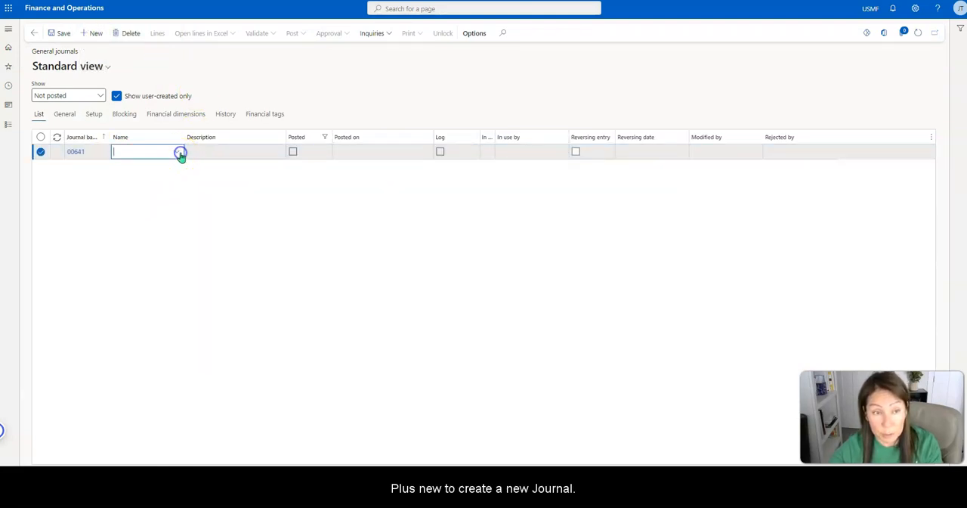
left_click(208, 229)
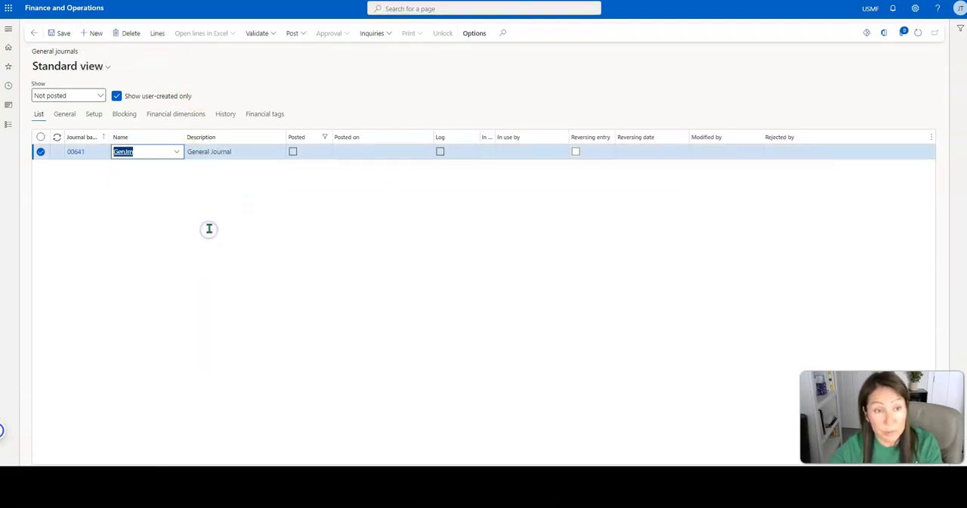
left_click(156, 34)
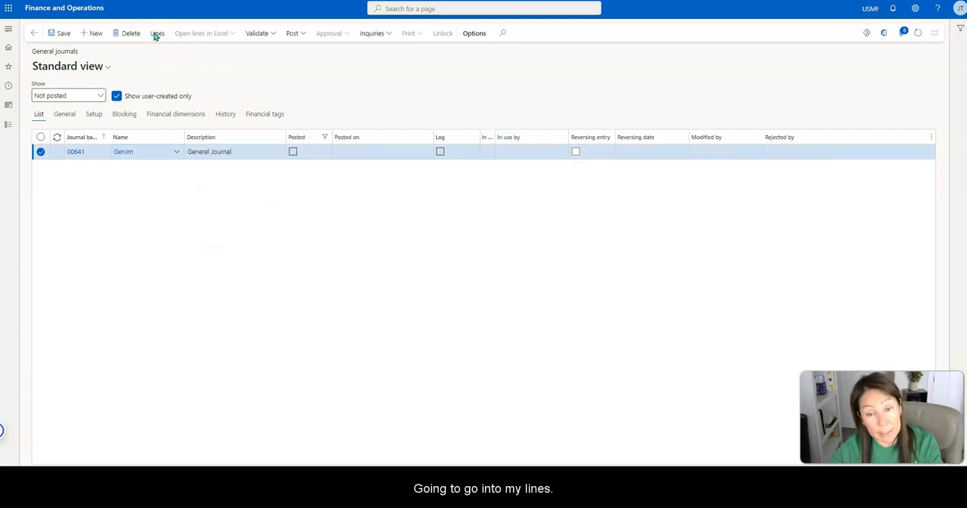
- Try bankfee without a space as the journal line's ledger account, and delete the line
left_click(417, 172)
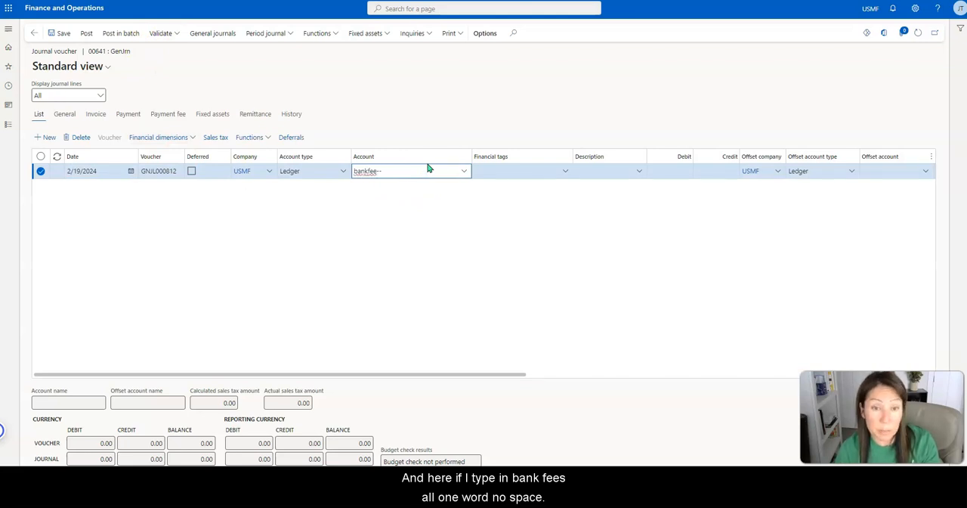
key("Tab")
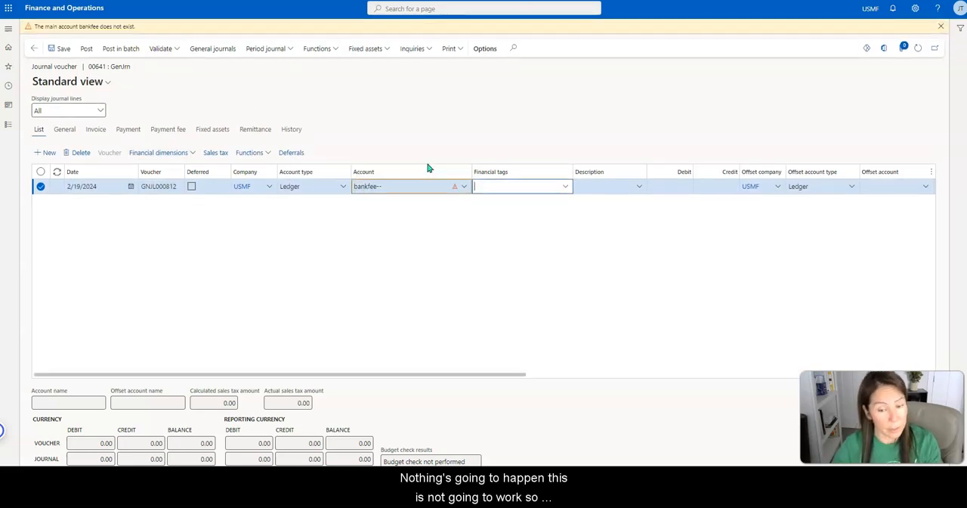
left_click(940, 26)
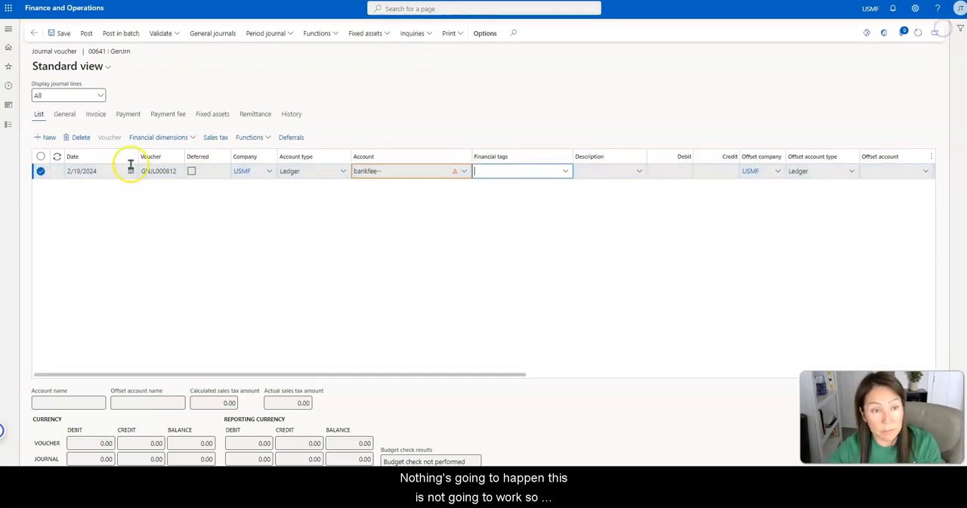
left_click(81, 137)
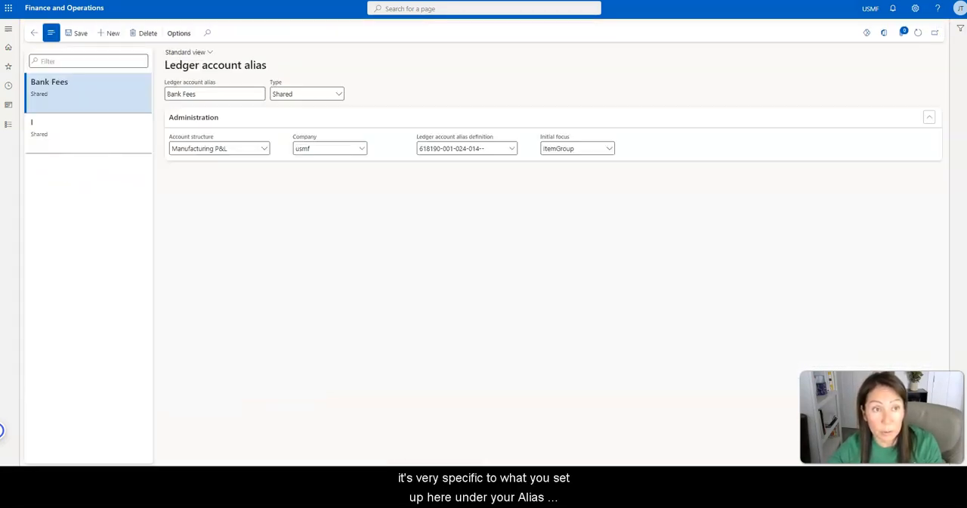
- Check the alias's exact name, try bank fee as the account on a new journal line, and delete that line
left_click(202, 94)
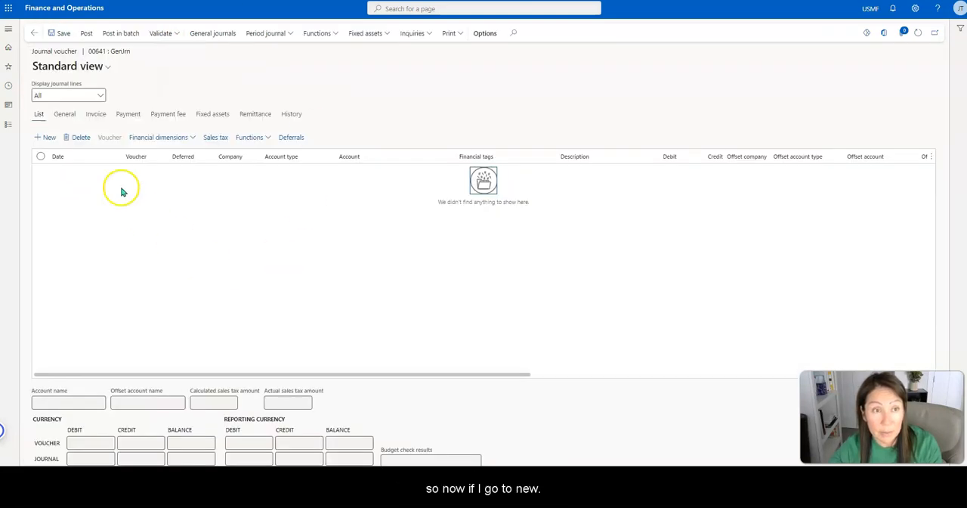
left_click(50, 138)
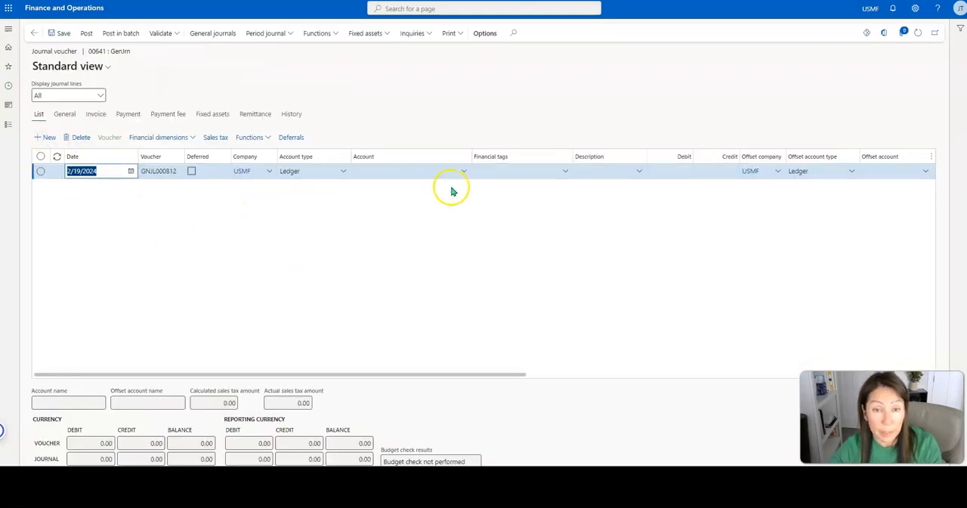
left_click(423, 177)
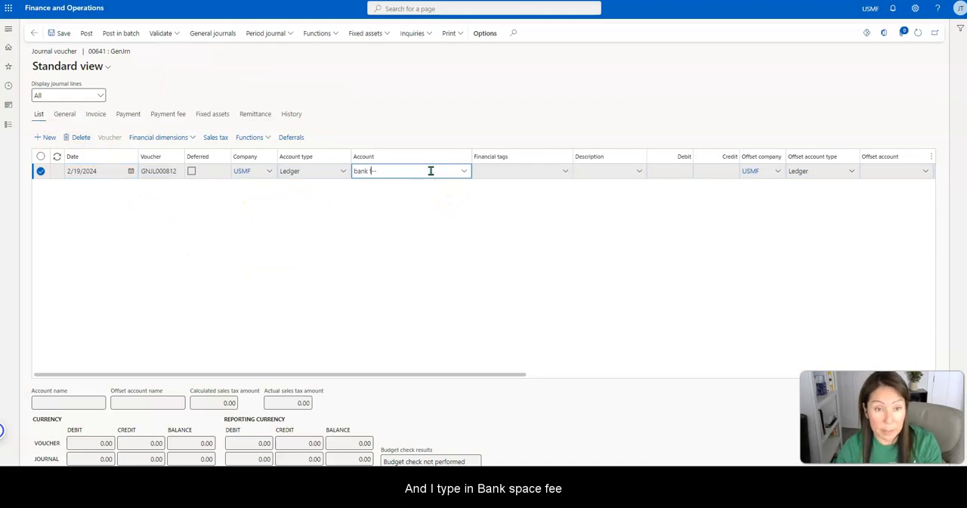
left_click(464, 172)
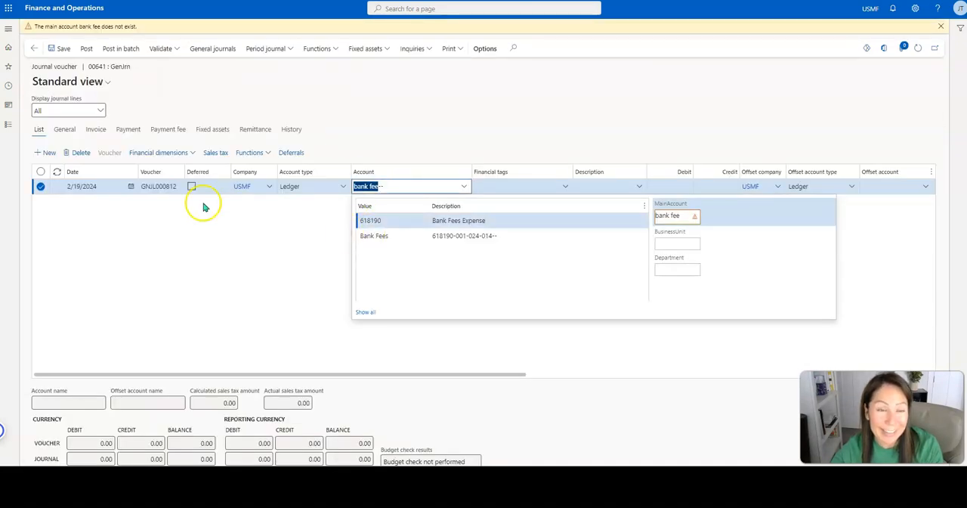
left_click(83, 152)
left_click(83, 152)
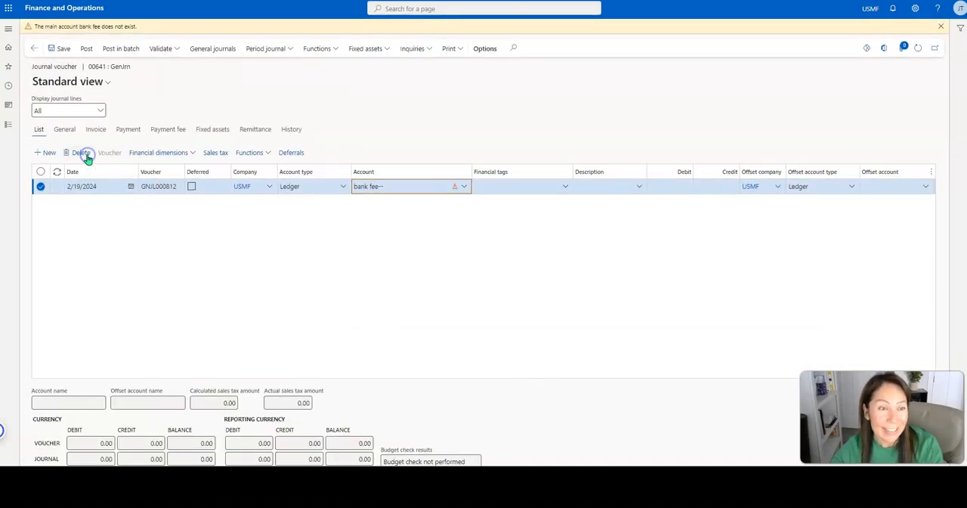
- Add a journal line with the alias bank fees as its account and go to the account's empty ItemGroup segment
left_click(45, 137)
left_click(380, 169)
type("bank")
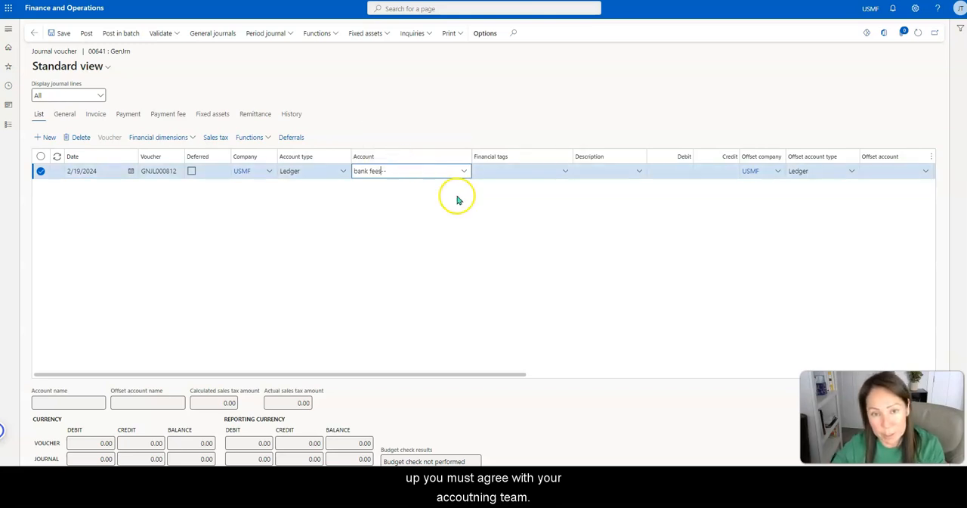
left_click(463, 172)
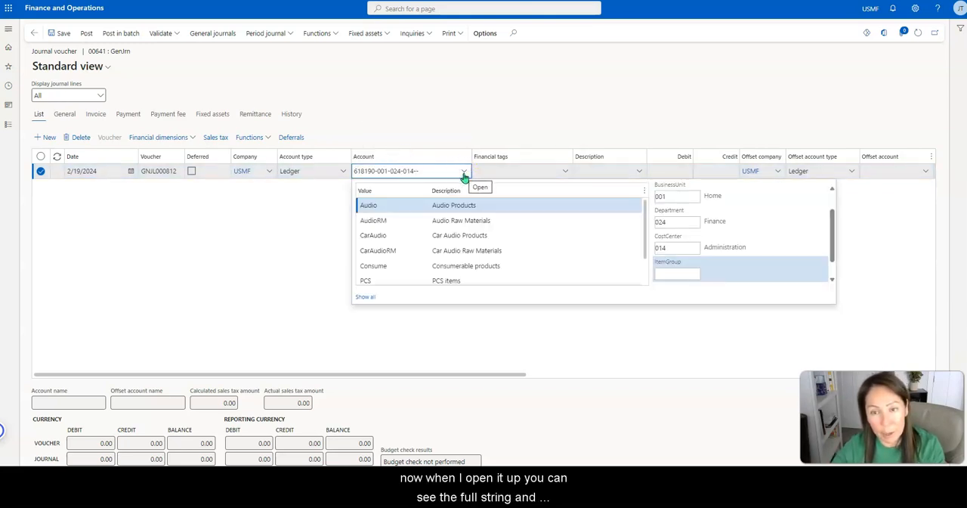
left_click(687, 273)
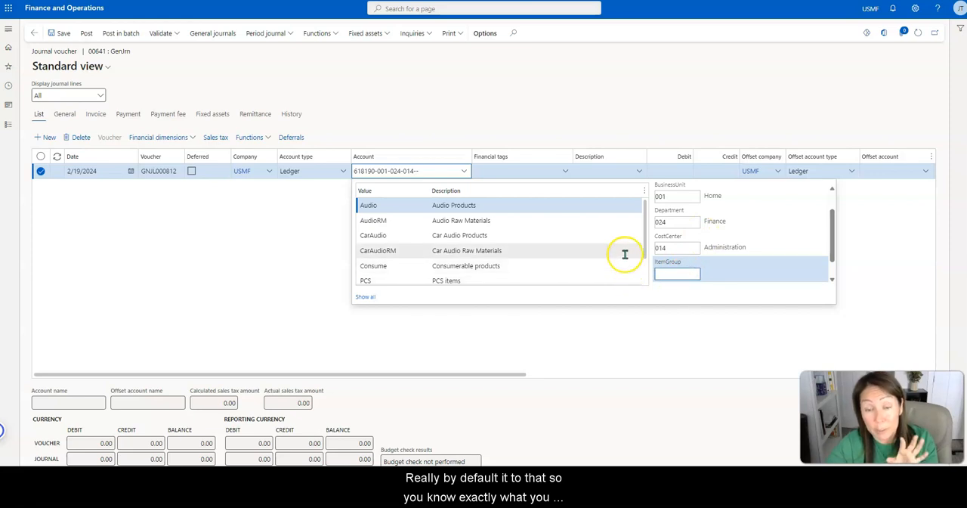
- Complete the line's ledger account with Services as the ItemGroup, leaving the retail channel empty, and delete the journal line
scroll(628, 247, "down", 1)
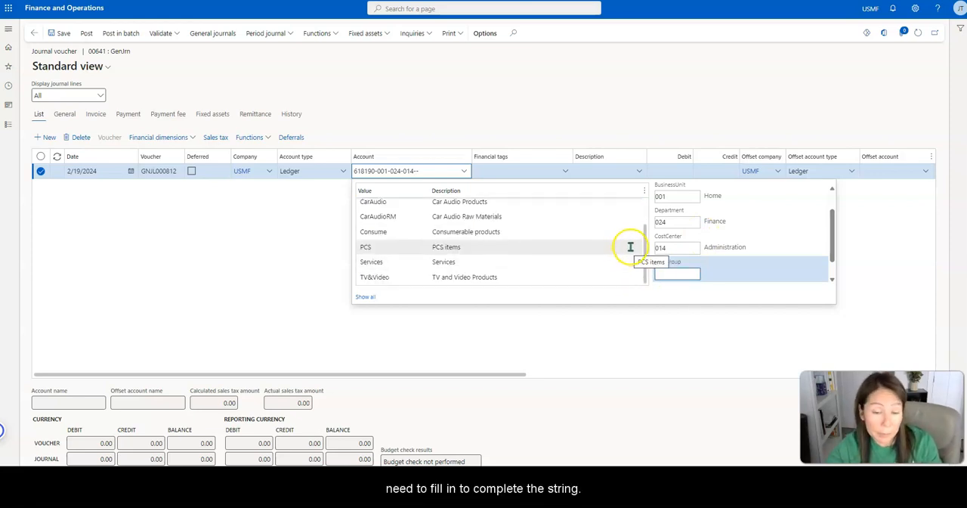
left_click(623, 261)
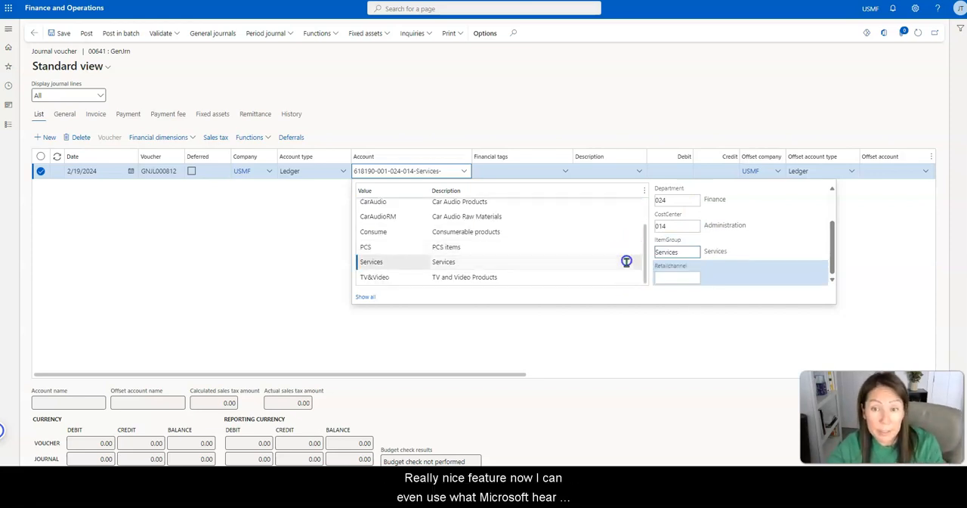
left_click(621, 348)
left_click(623, 353)
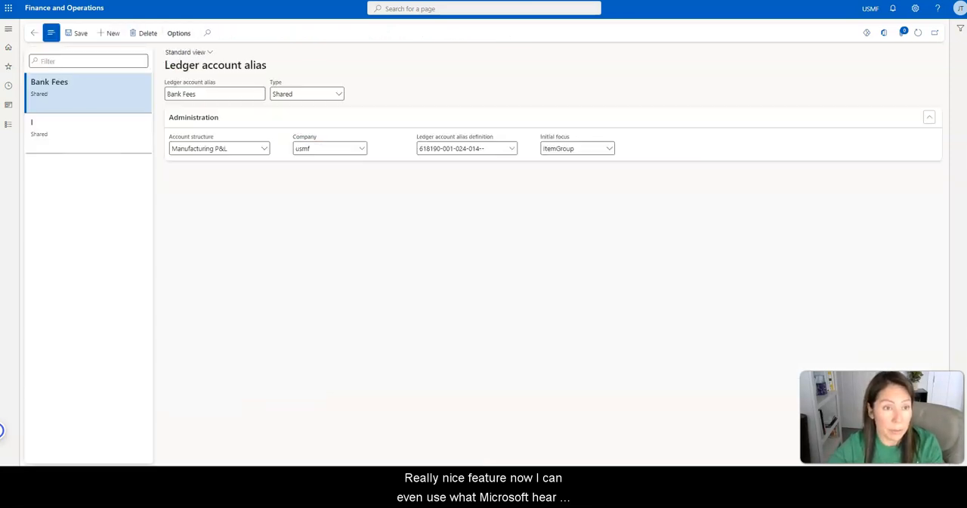
left_click(101, 132)
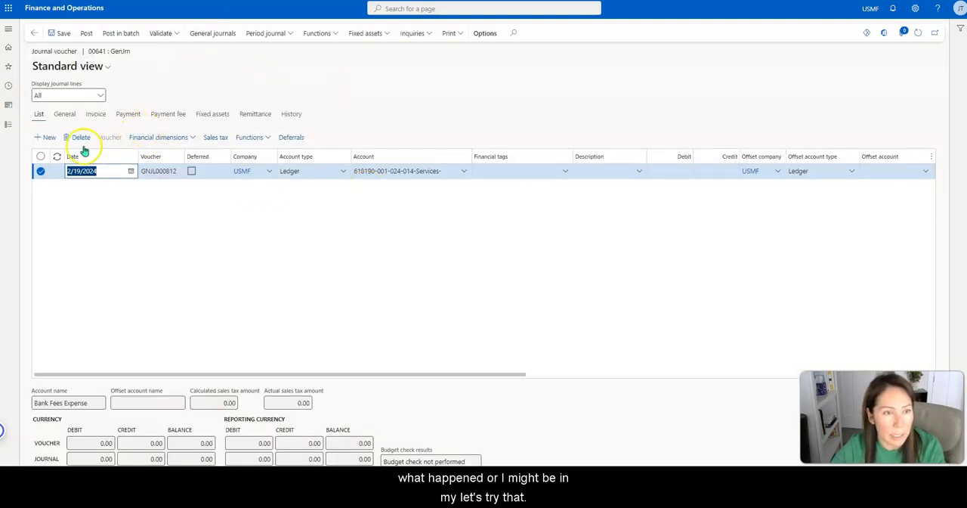
left_click(81, 137)
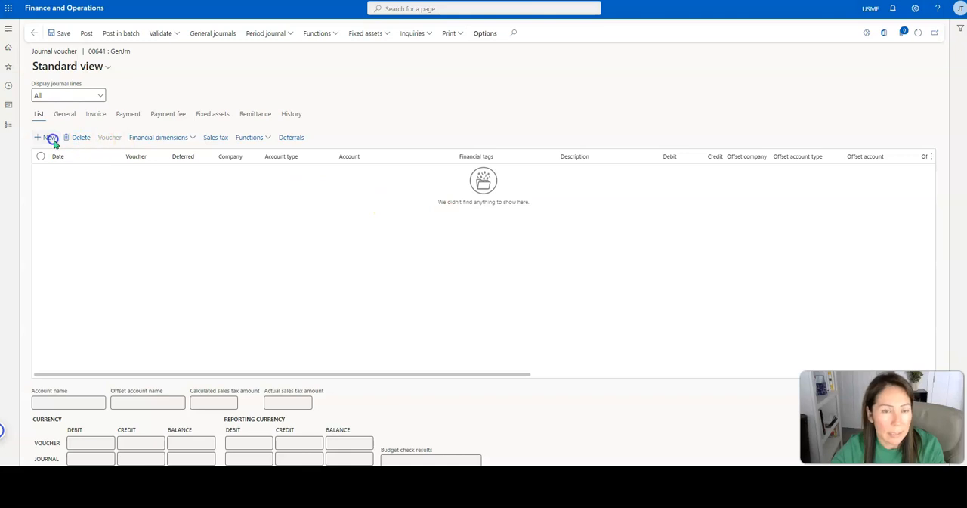
- Add a journal line with the Prepaid Insurance main account 132100, go to its BusinessUnit segment, and delete the line
left_click(49, 138)
left_click(384, 170)
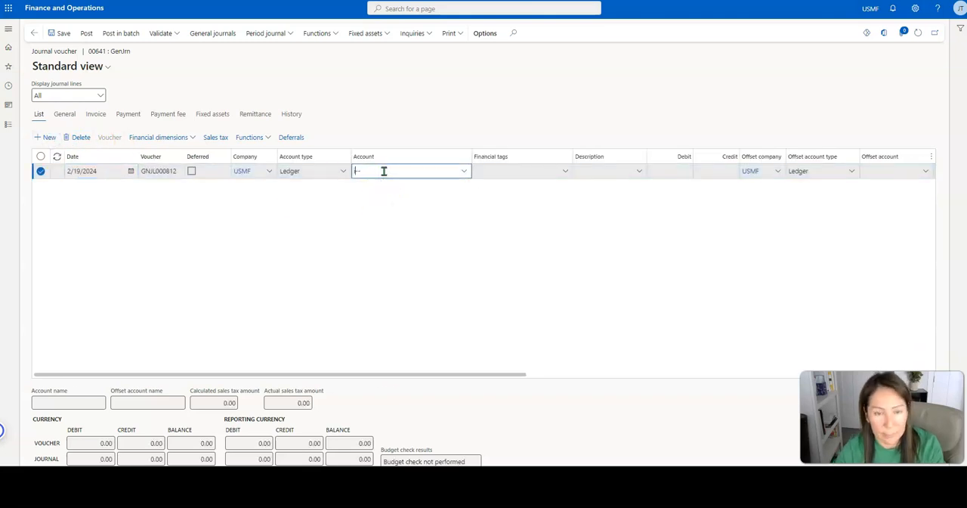
left_click(463, 173)
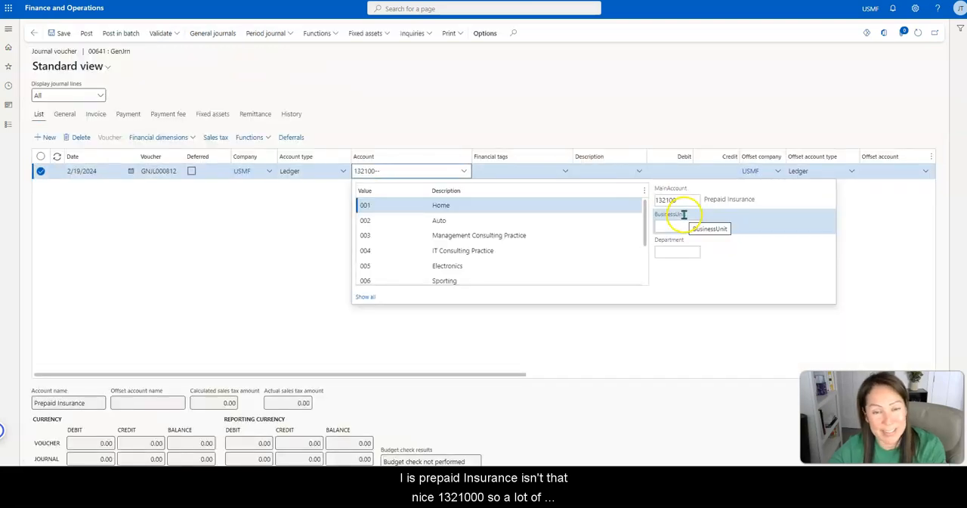
left_click(85, 138)
left_click(82, 137)
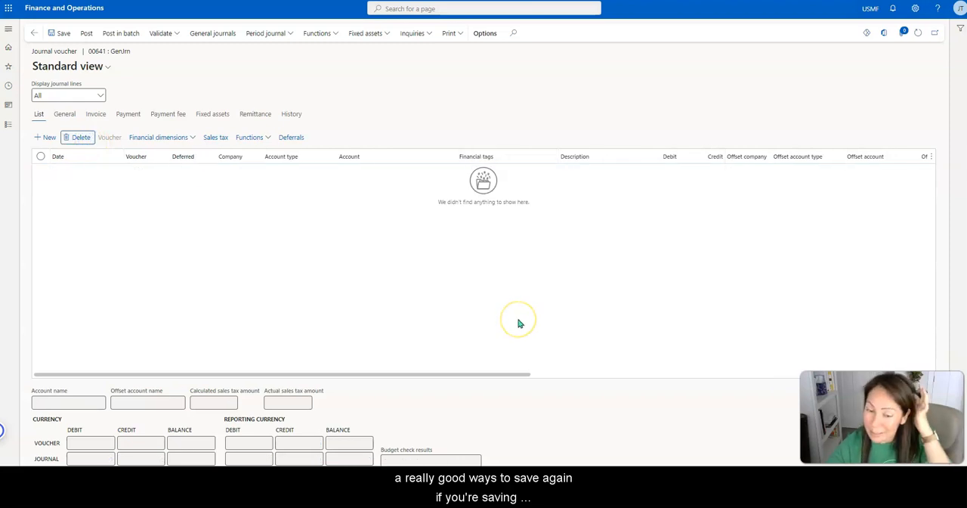